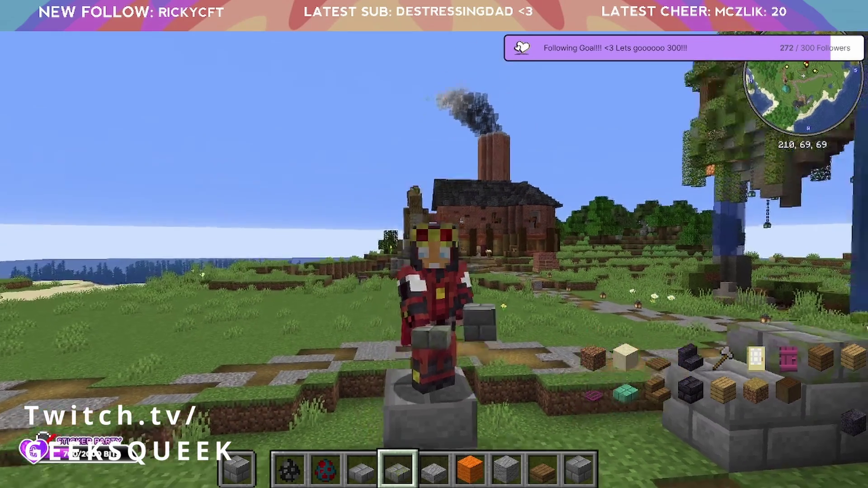
Step: In Minecraft, switch to the front third-person view and pause with the game menu open
key("F5")
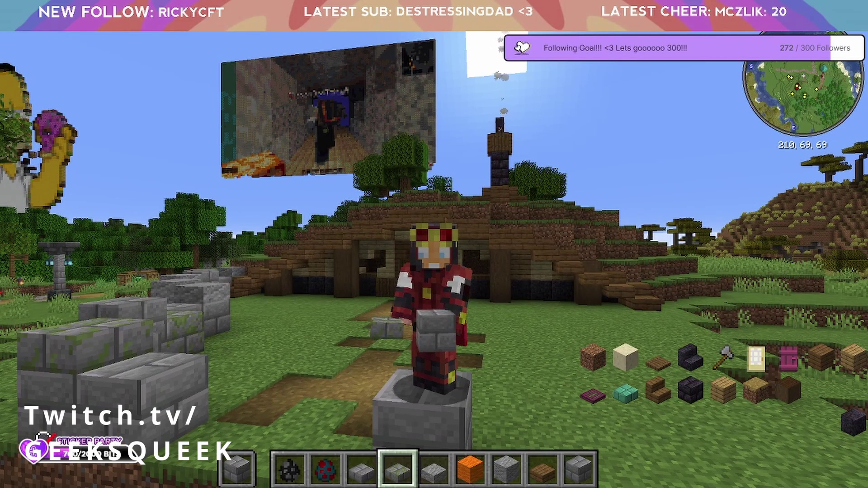
key("Escape")
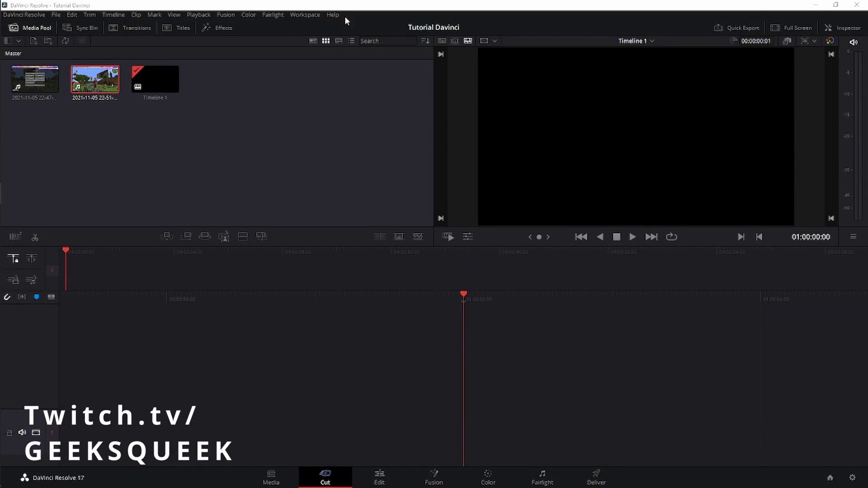
Step: Show the viewer Tools strip and select the Minecraft gameplay clip in the Media Pool
left_click(223, 193)
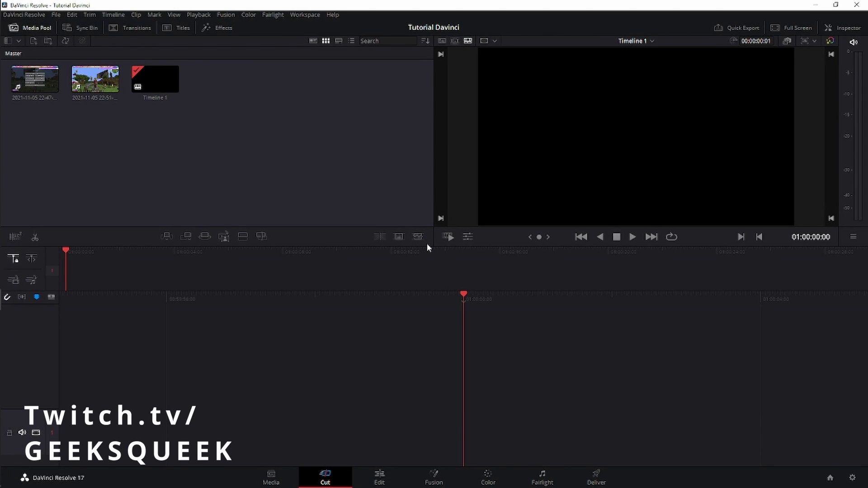
left_click(468, 237)
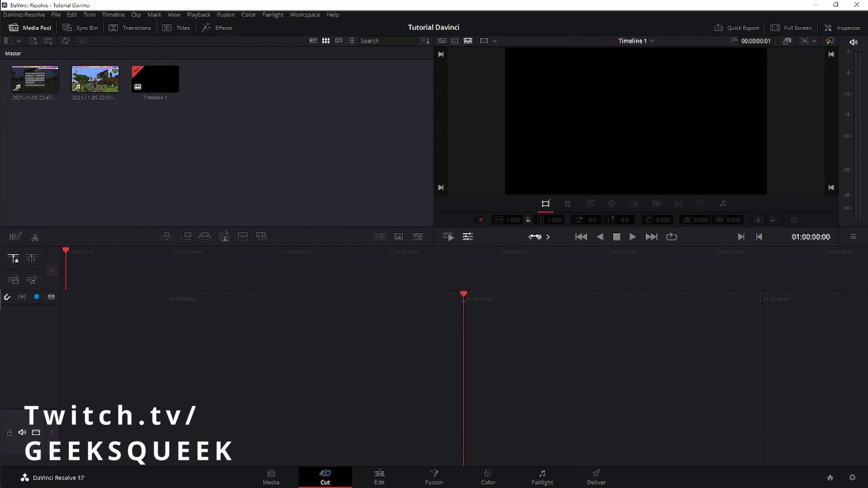
left_click(95, 79)
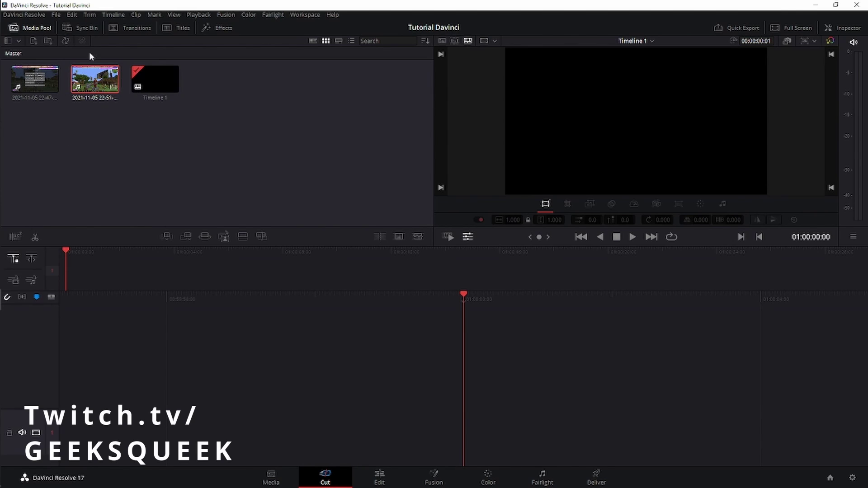
Step: Place the gameplay clip on Timeline 1 and preview the footage around two to three seconds in
left_click_drag(100, 79, 94, 278)
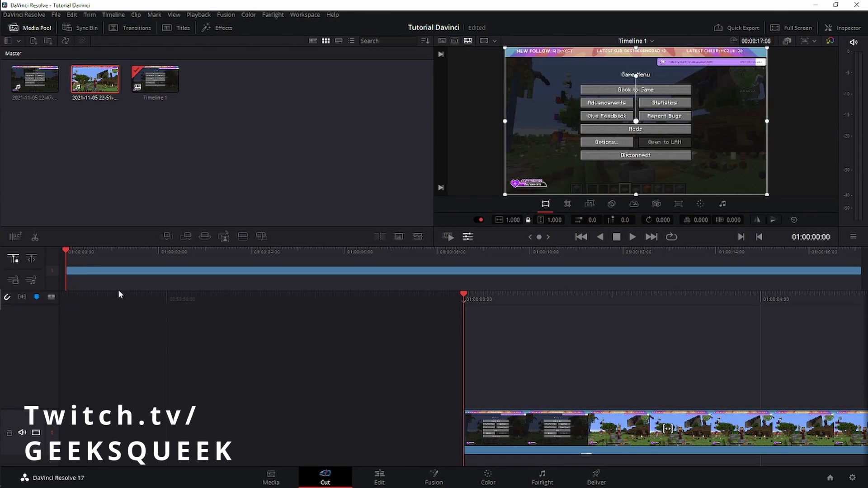
left_click_drag(777, 252, 239, 258)
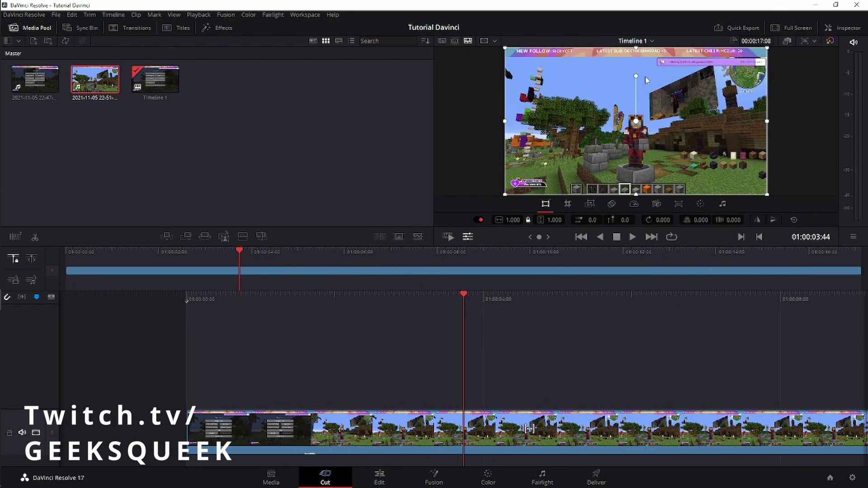
left_click_drag(529, 428, 580, 429)
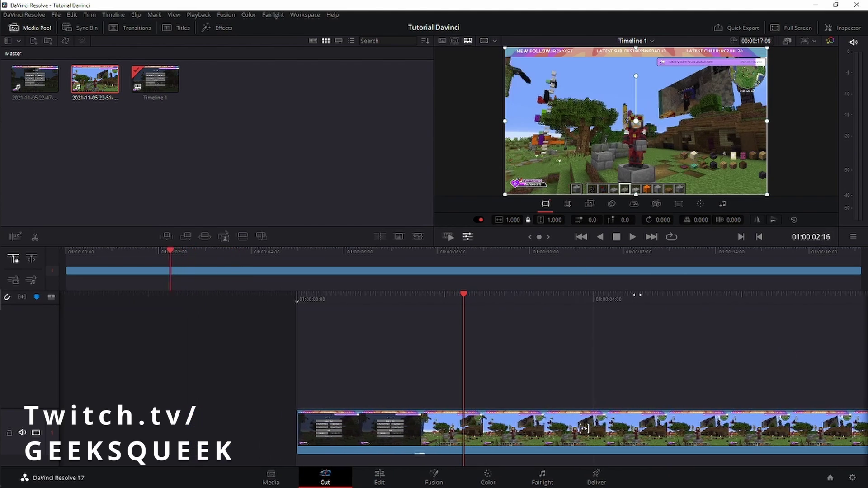
key("space")
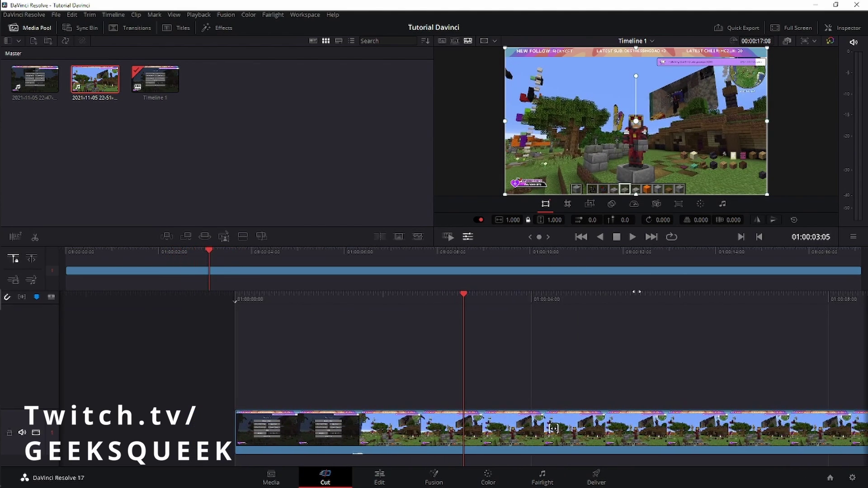
key("space")
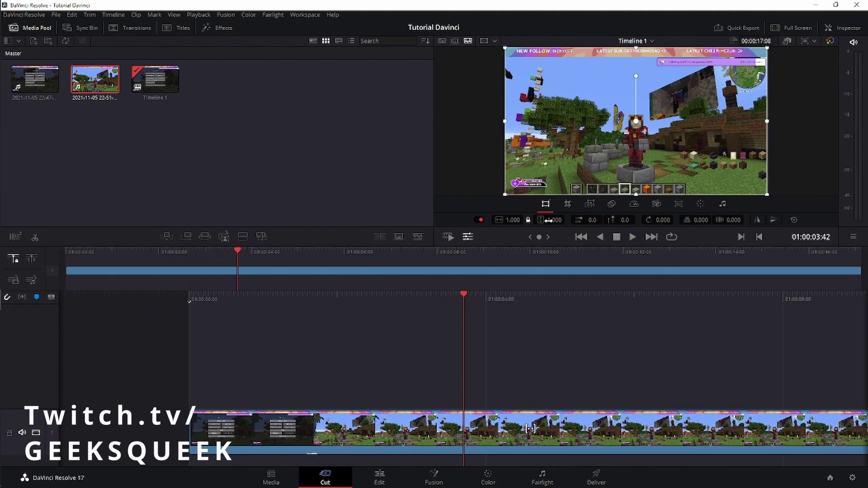
Step: Bring up the Dynamic Zoom tool with its green zoom frame and select the timeline clip
left_click(467, 237)
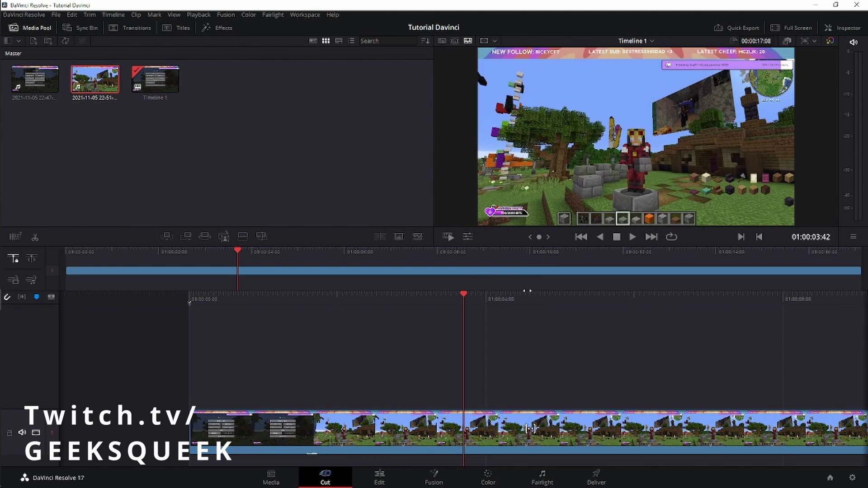
left_click(467, 238)
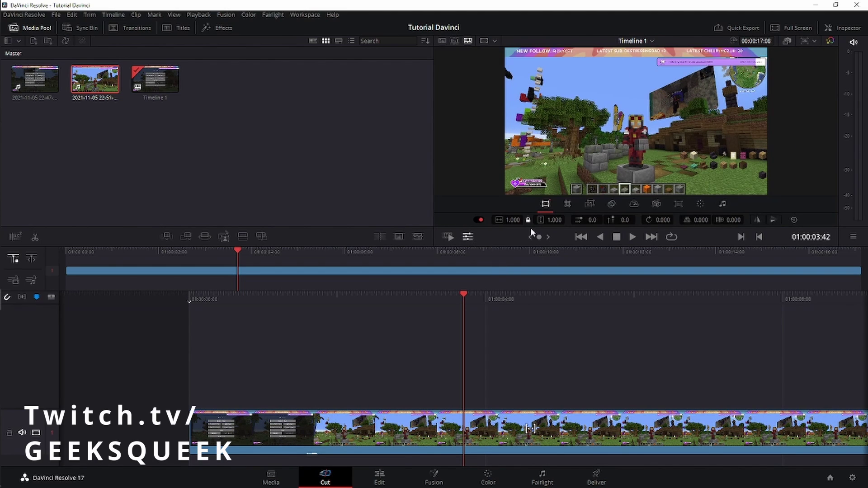
left_click(590, 204)
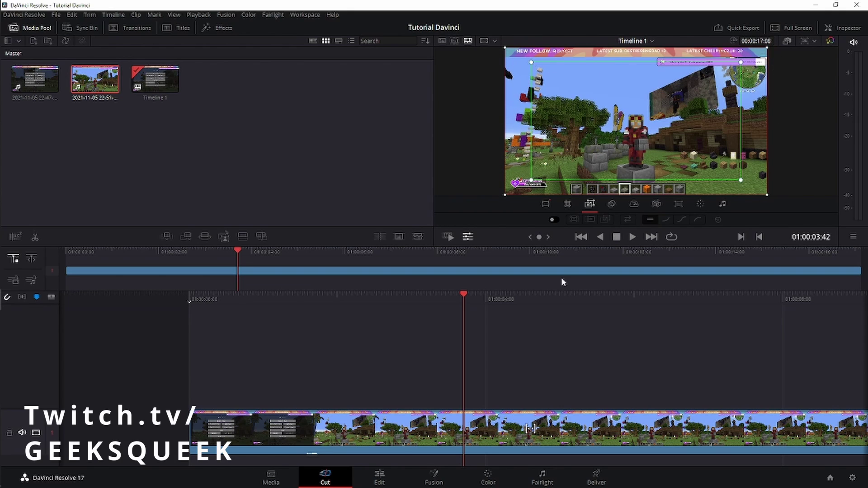
left_click(521, 424)
Step: Ripple delete the opening game-menu footage so the timeline starts on gameplay
key("Up")
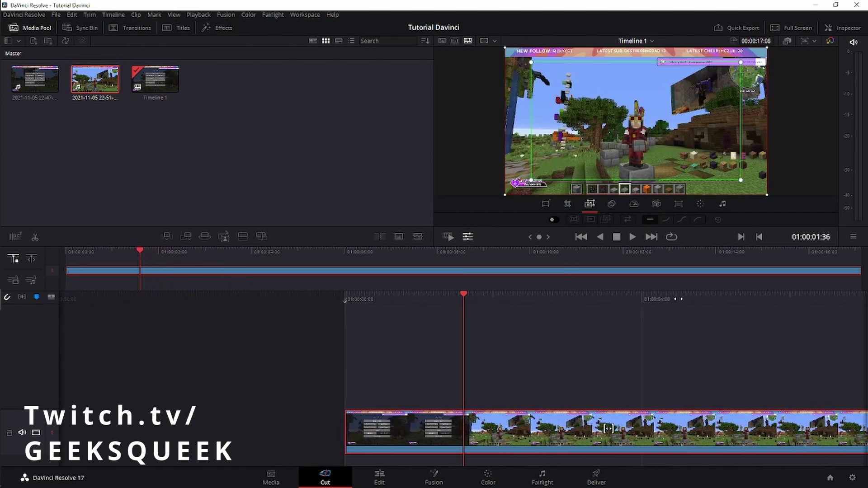
key("Delete")
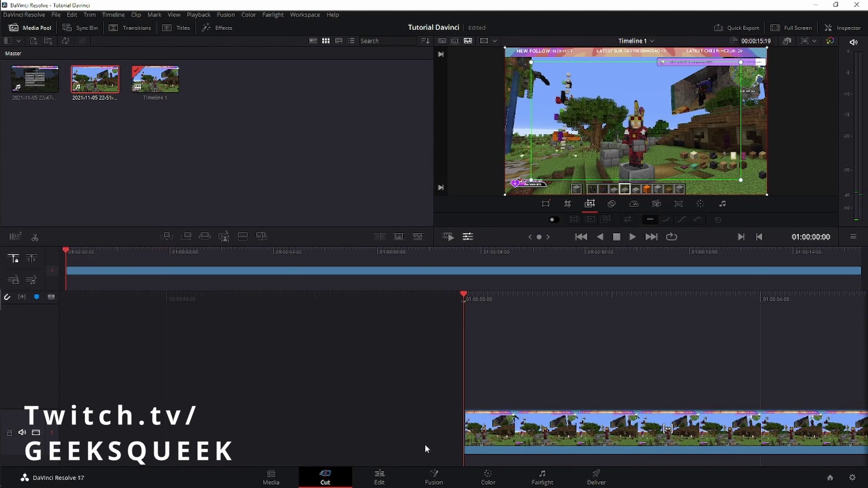
key("space")
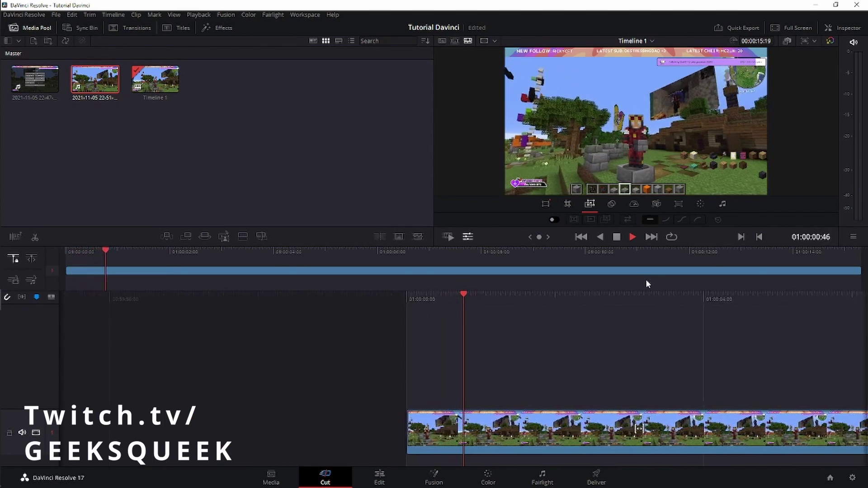
key("space")
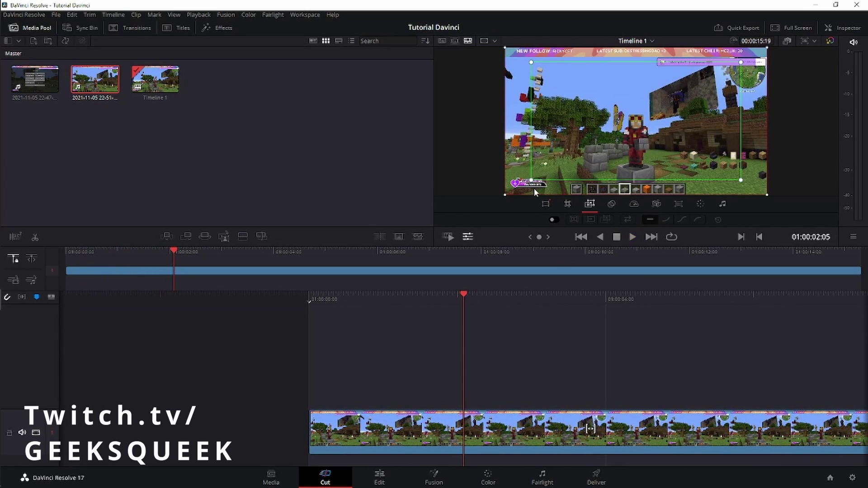
Step: Shrink the green Dynamic Zoom frame around the player character and preview the push-in
left_click_drag(532, 182, 594, 148)
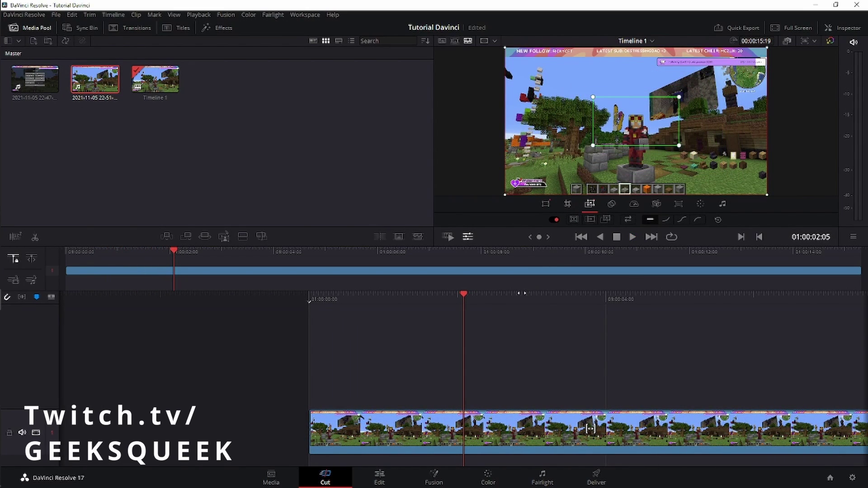
key("j")
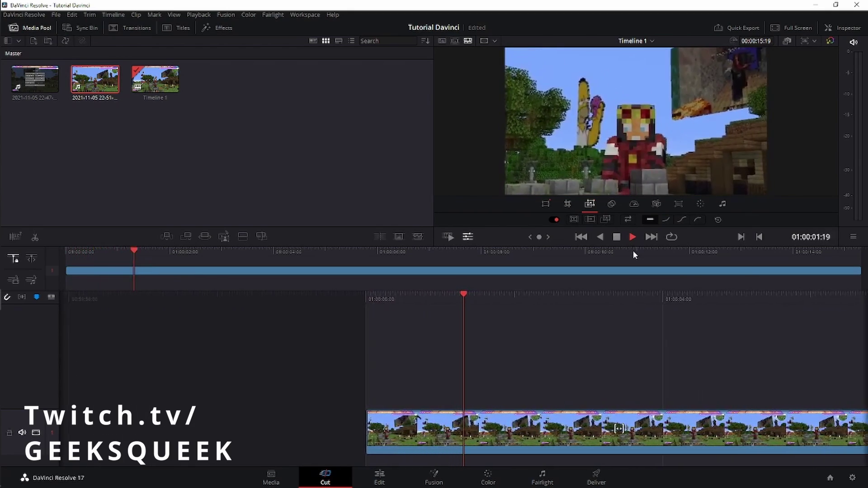
left_click(631, 237)
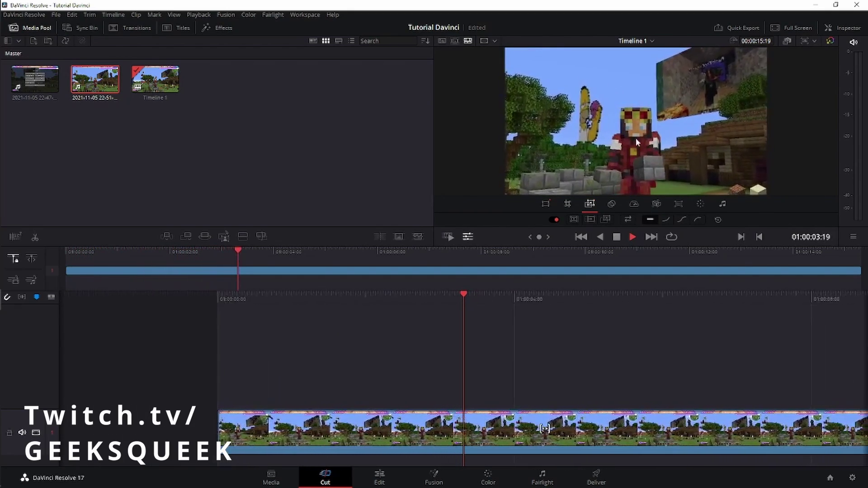
key("space")
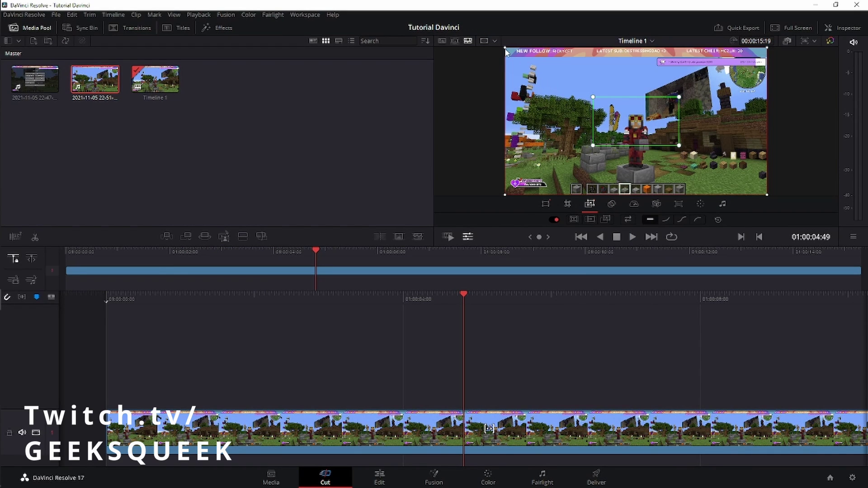
Step: Set the zoom to start on the full frame and end tight on the player, then preview from the start
left_click(581, 100)
left_click_drag(594, 101, 484, 69)
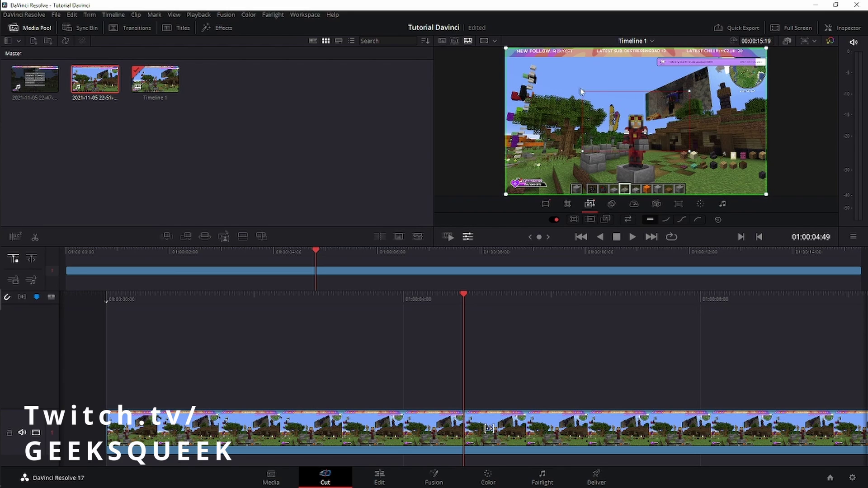
mouse_move(583, 93)
left_mouse_down()
mouse_move(634, 124)
mouse_move(623, 123)
left_mouse_up()
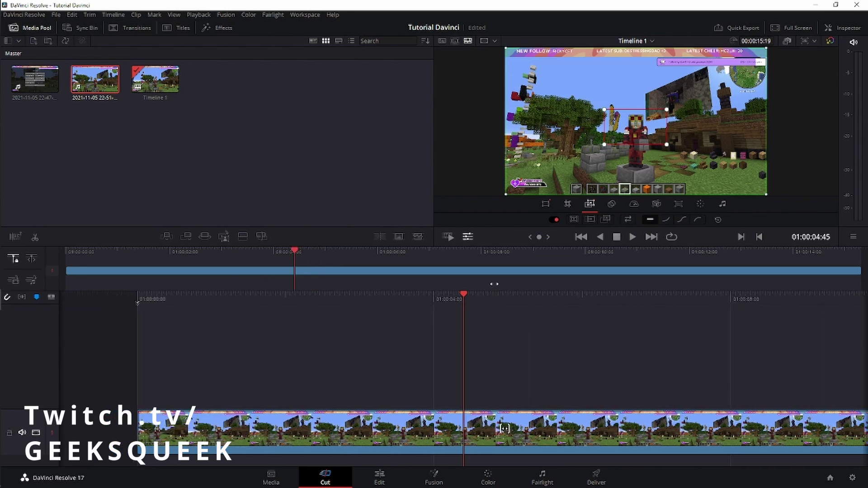
key("Home")
key("space")
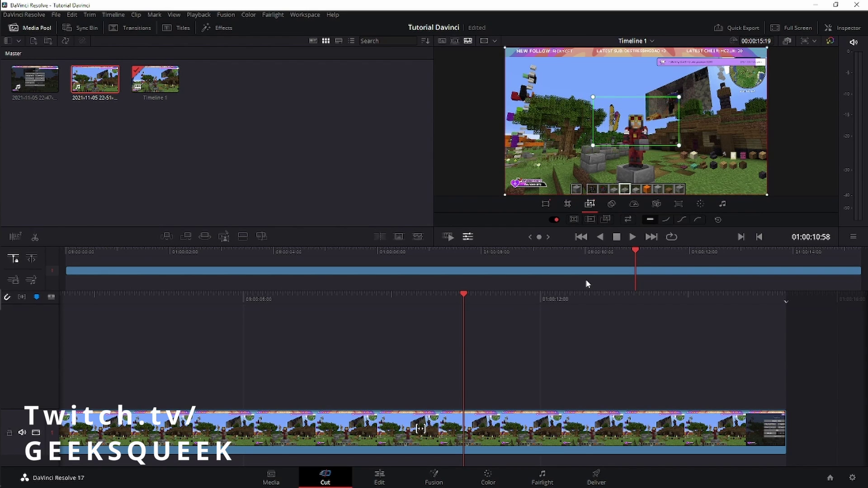
key("space")
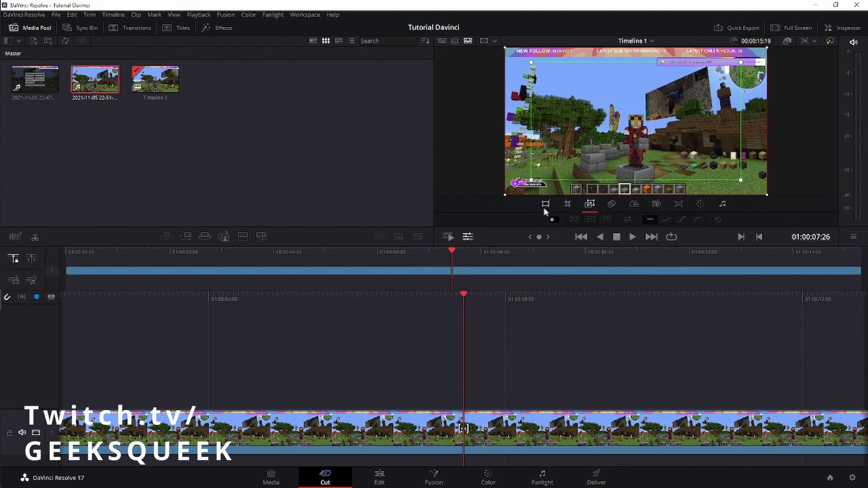
Step: Blade the clip at about 3 and 5 seconds and select the short middle piece
key("Home")
key("space")
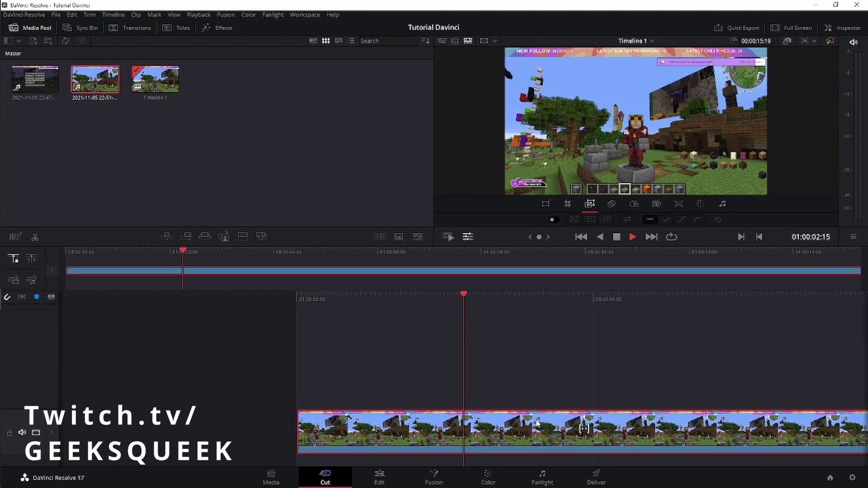
key("space")
left_click(408, 431)
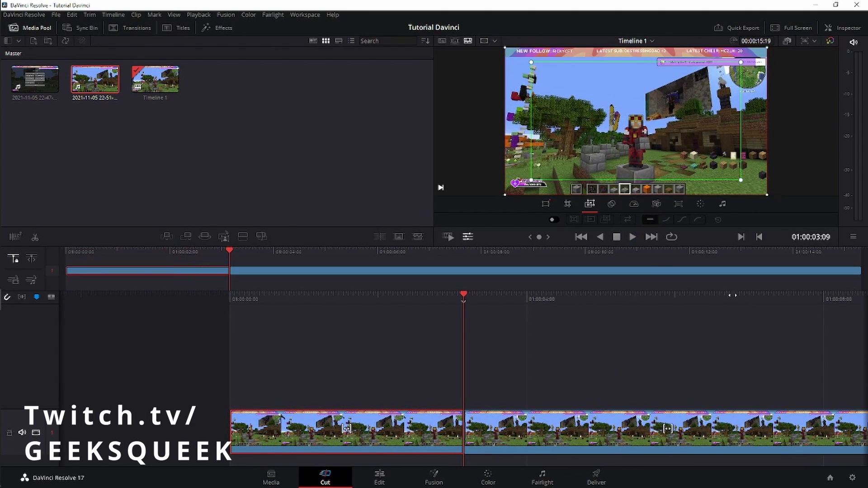
key("space")
key("ctrl+b")
left_click(435, 453)
left_click(536, 428)
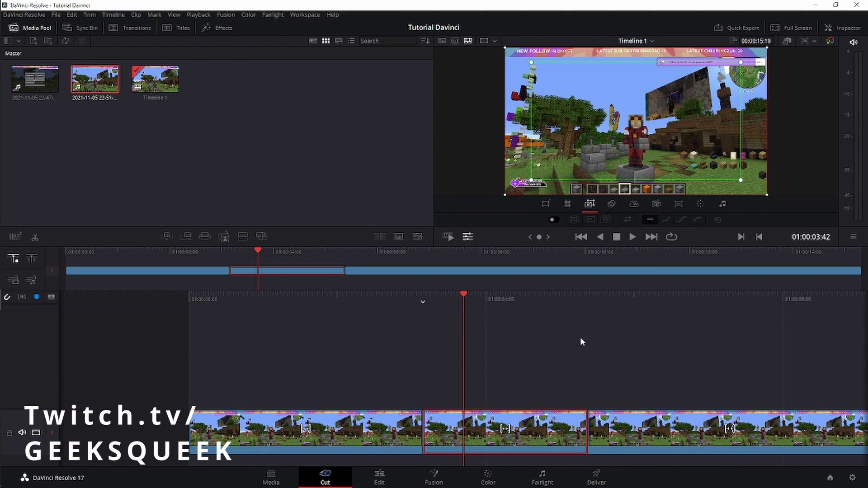
Step: Scale the middle piece to 3.528 and reposition it onto the player, then play the sudden close-up
left_click(545, 203)
left_click_drag(502, 194, 311, 287)
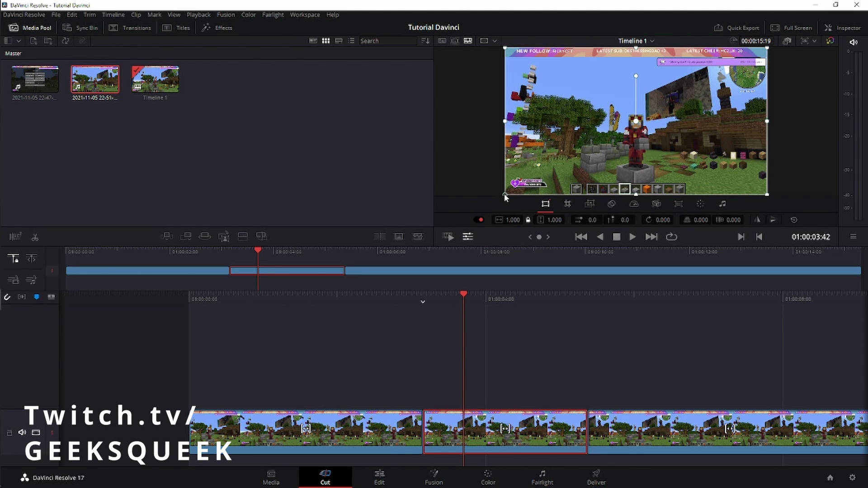
mouse_move(472, 169)
left_mouse_down()
mouse_move(675, 176)
mouse_move(637, 192)
left_mouse_up()
key("Up")
key("space")
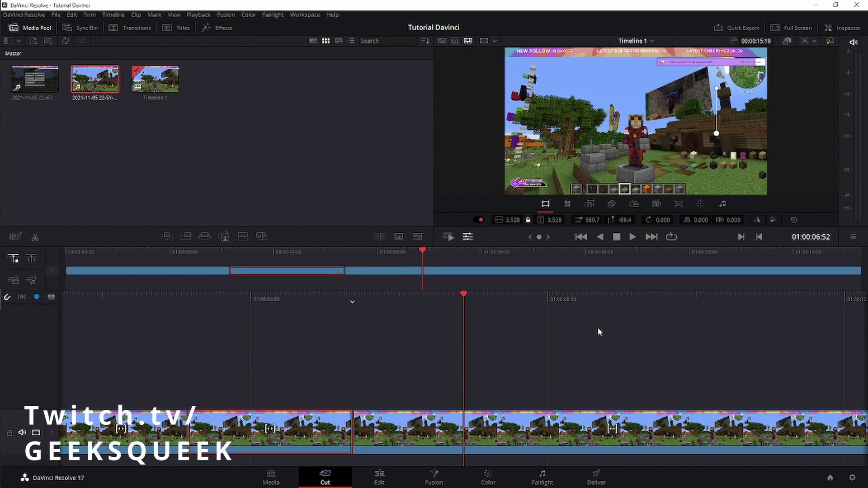
key("space")
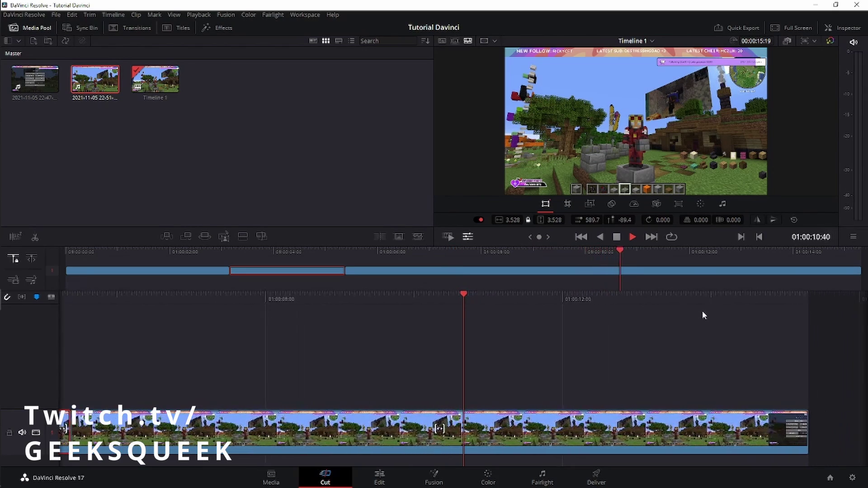